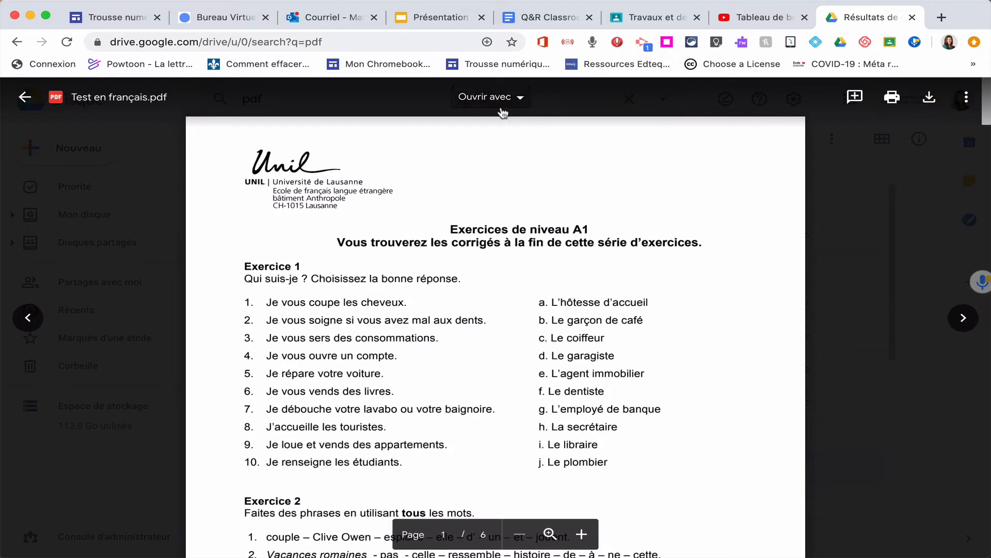
- Open the previewed Test en français.pdf with the connected application Annotate with Kami
click(509, 103)
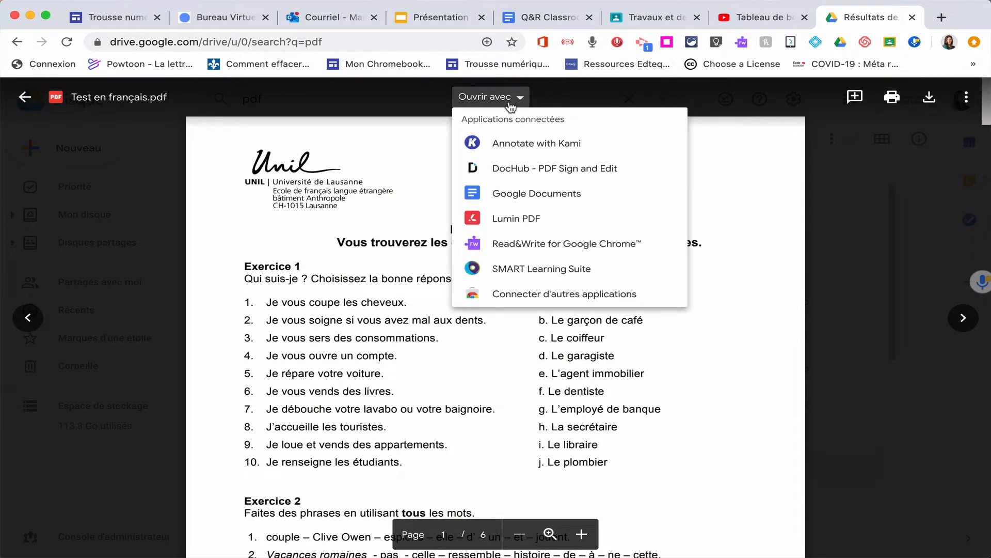
click(614, 97)
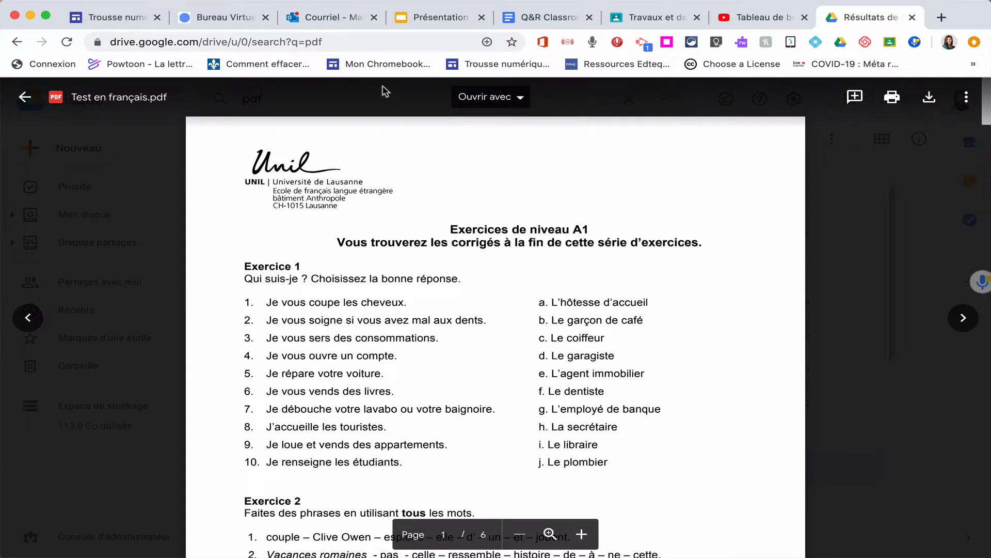
click(966, 99)
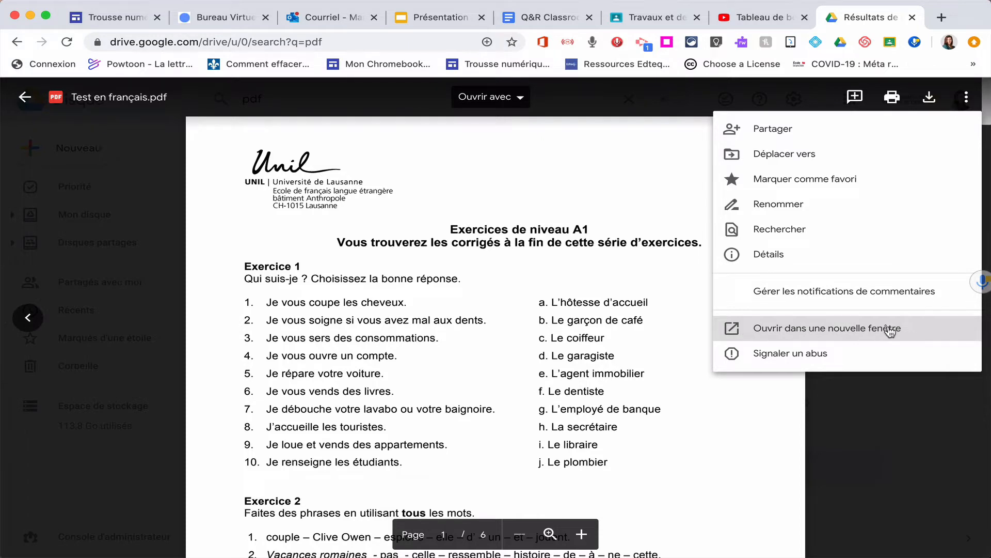
click(467, 97)
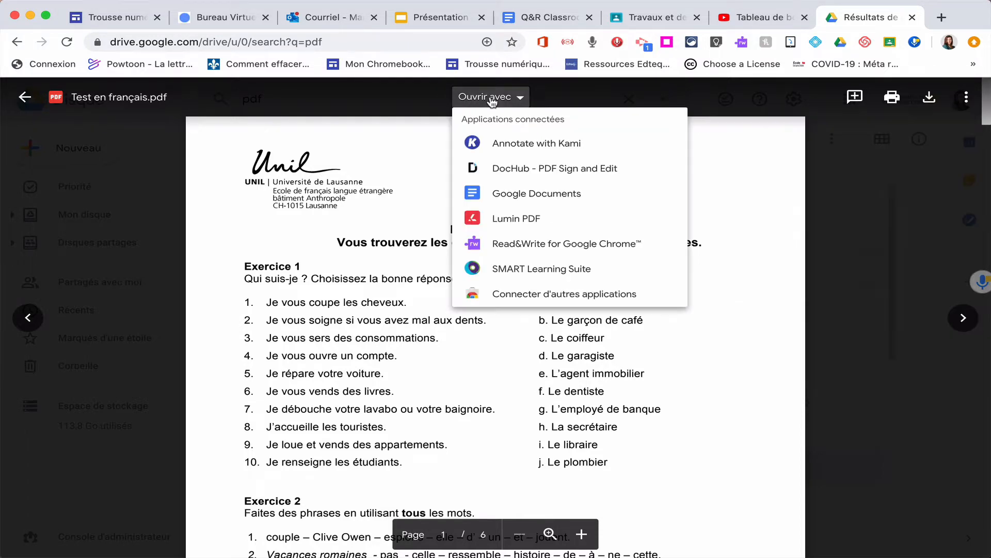
click(502, 149)
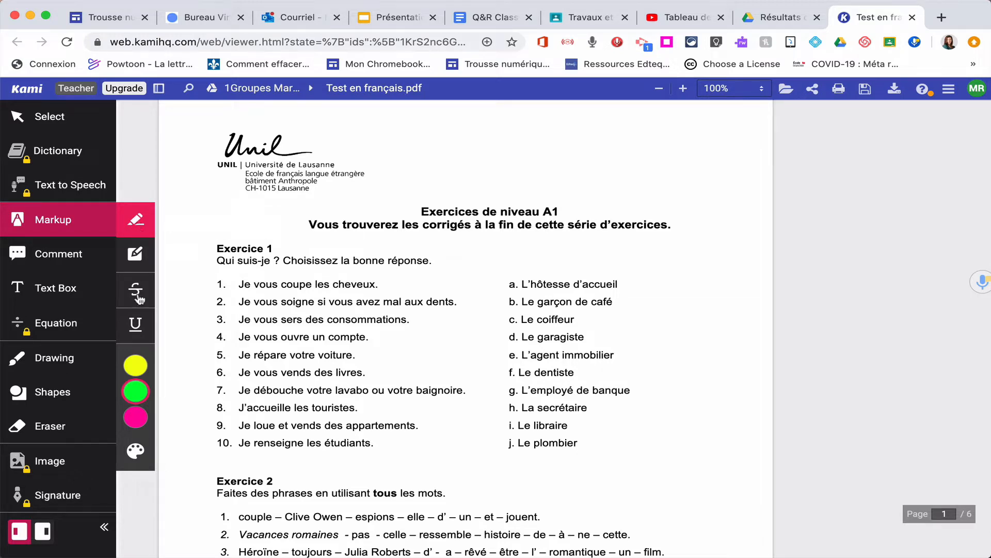
- Highlight "Choisissez la bonne réponse." in pink and cover the two-line page title with a pink box highlight
mouse_move(136, 368)
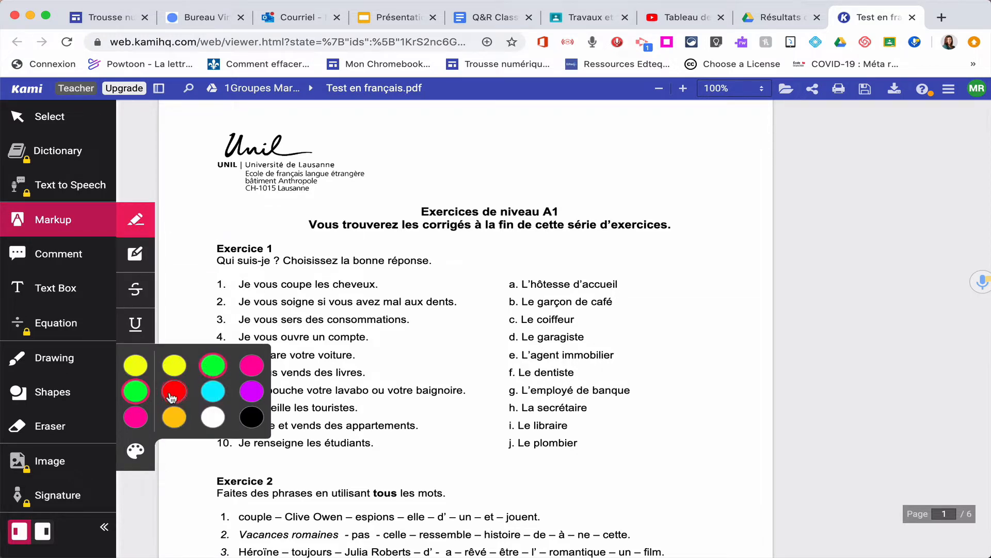
click(251, 366)
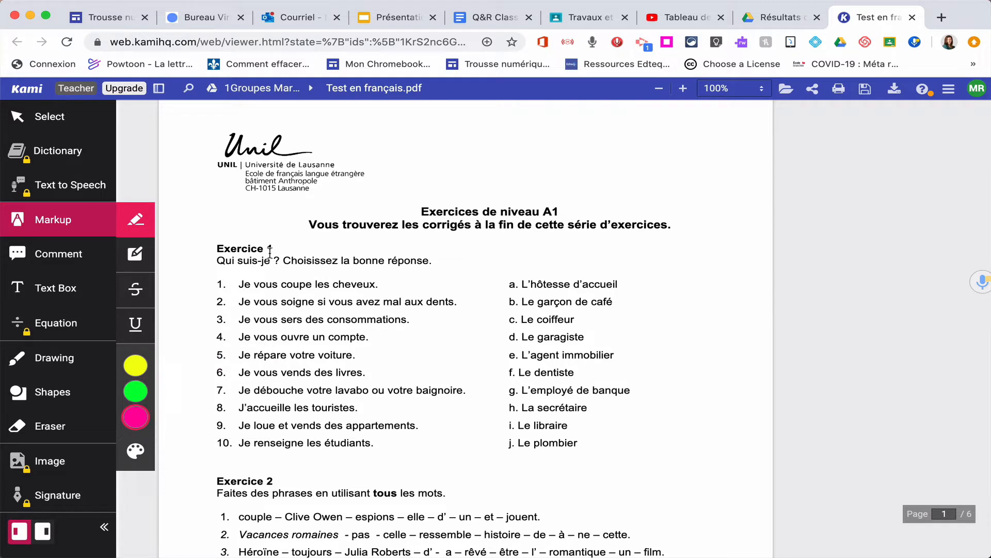
drag(283, 261, 435, 263)
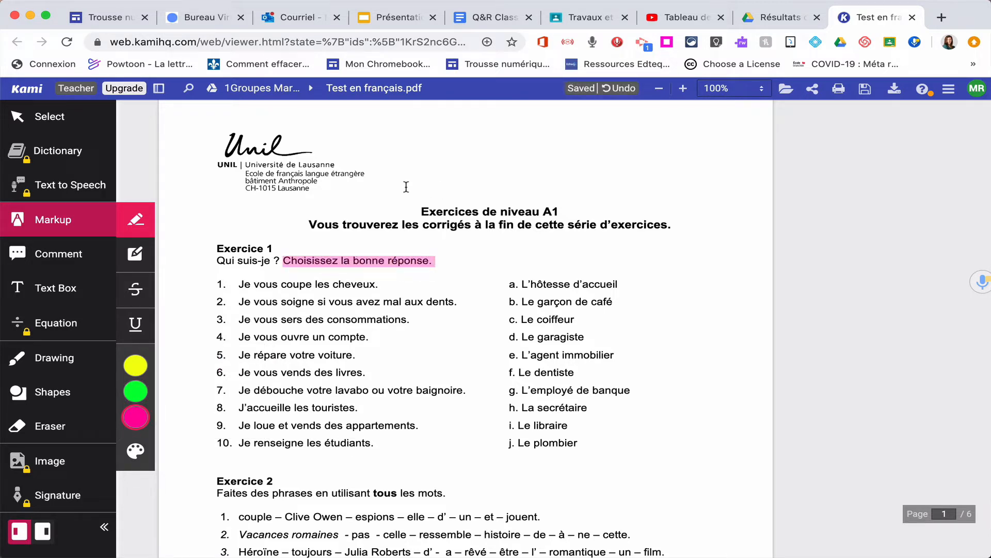
click(137, 254)
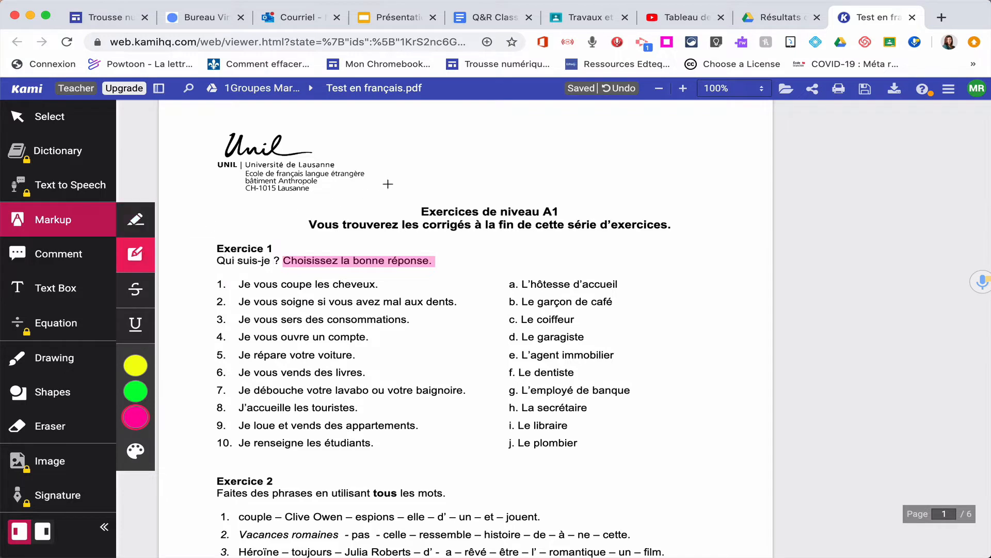
drag(305, 190, 679, 244)
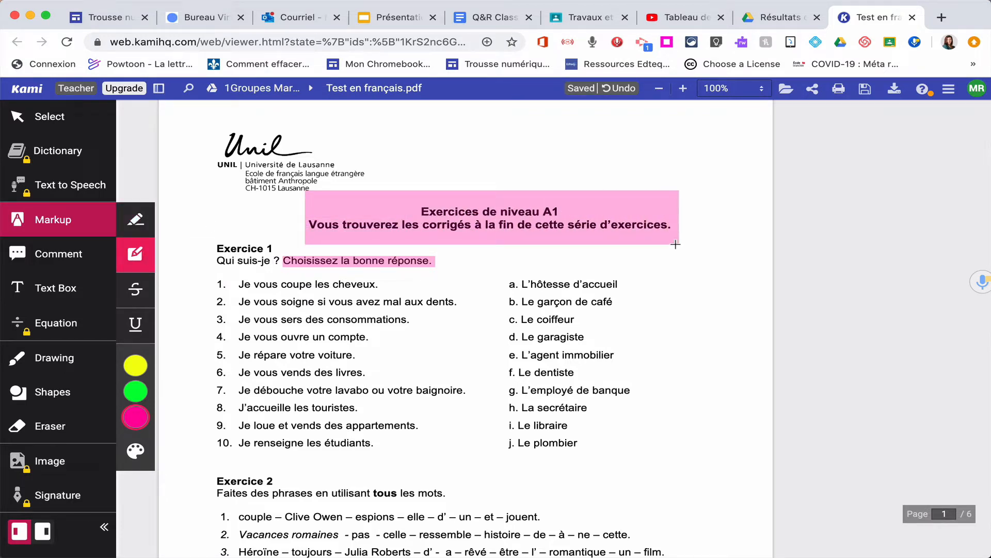
- Strike through sentence 2 of Exercice 1 and change the strikethrough colour to black
click(134, 294)
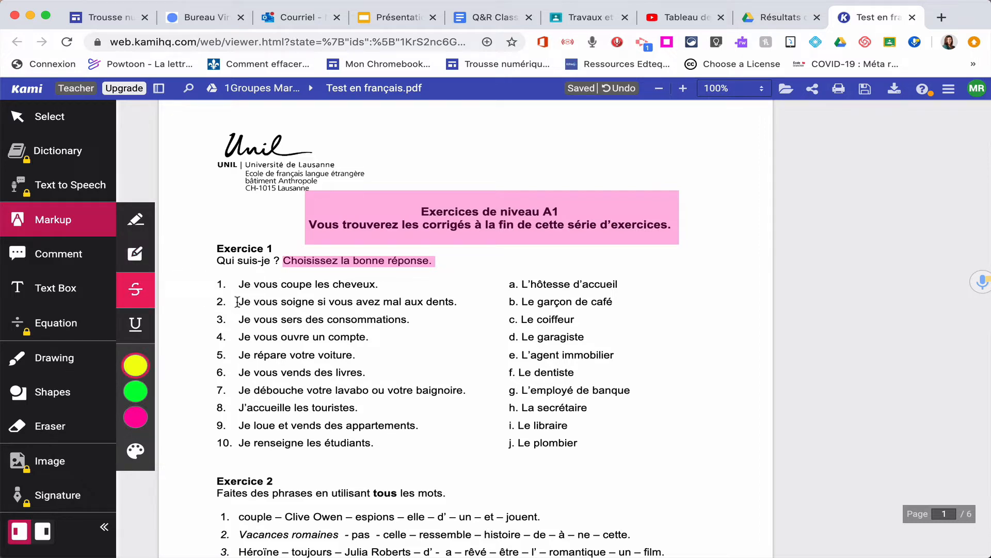
drag(243, 301, 476, 302)
click(306, 303)
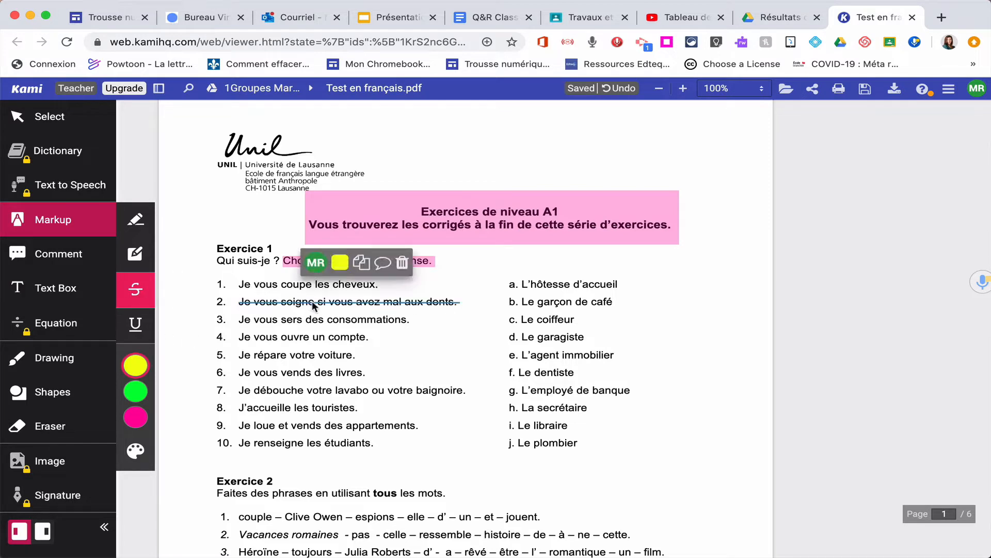
click(340, 262)
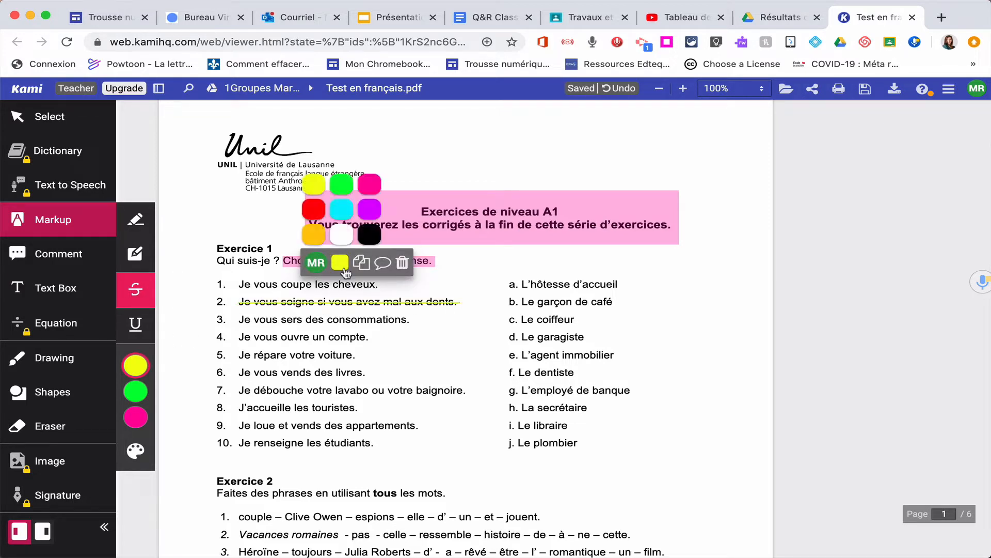
click(370, 234)
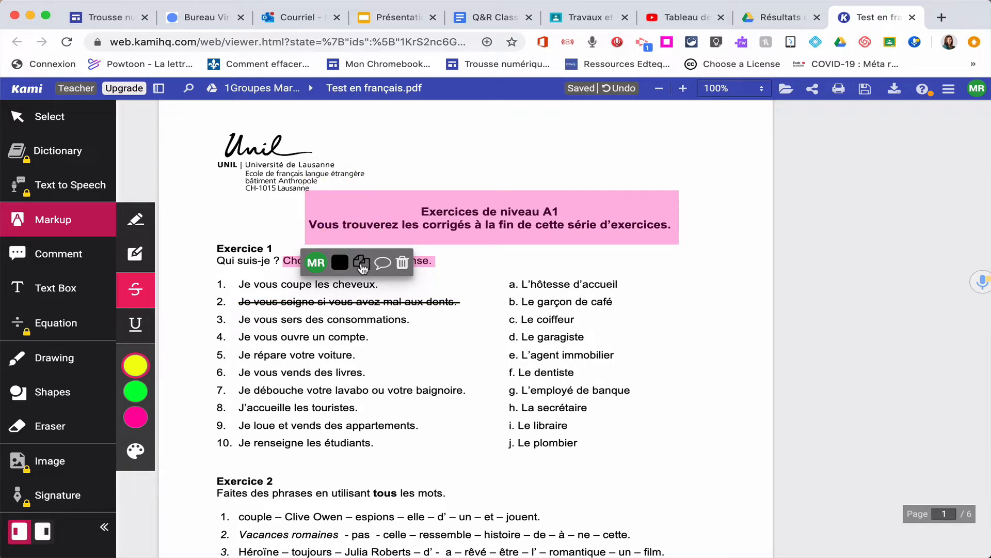
click(361, 264)
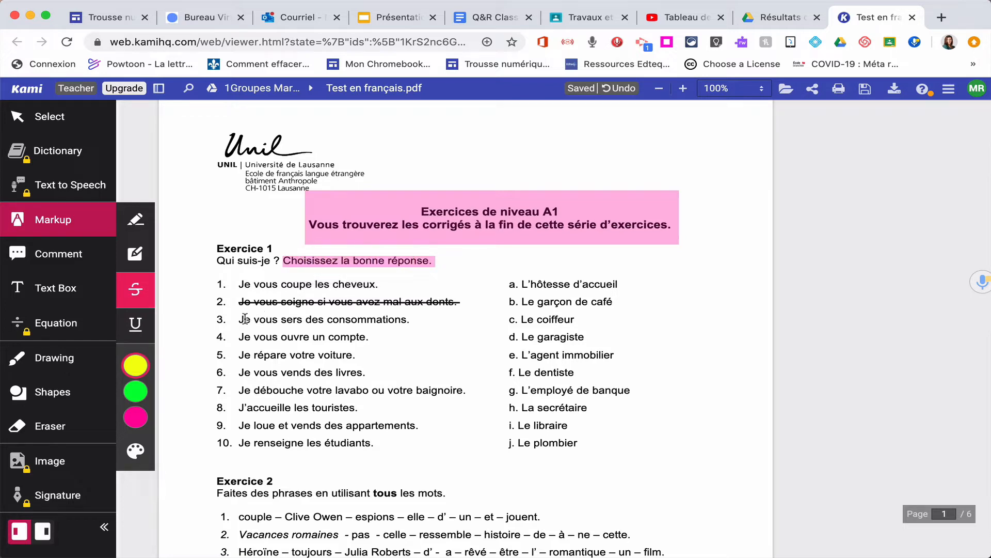
- Strike through sentences 3, 4 and 5 of Exercice 1 in yellow
drag(245, 318, 420, 320)
drag(242, 336, 371, 338)
drag(238, 355, 360, 358)
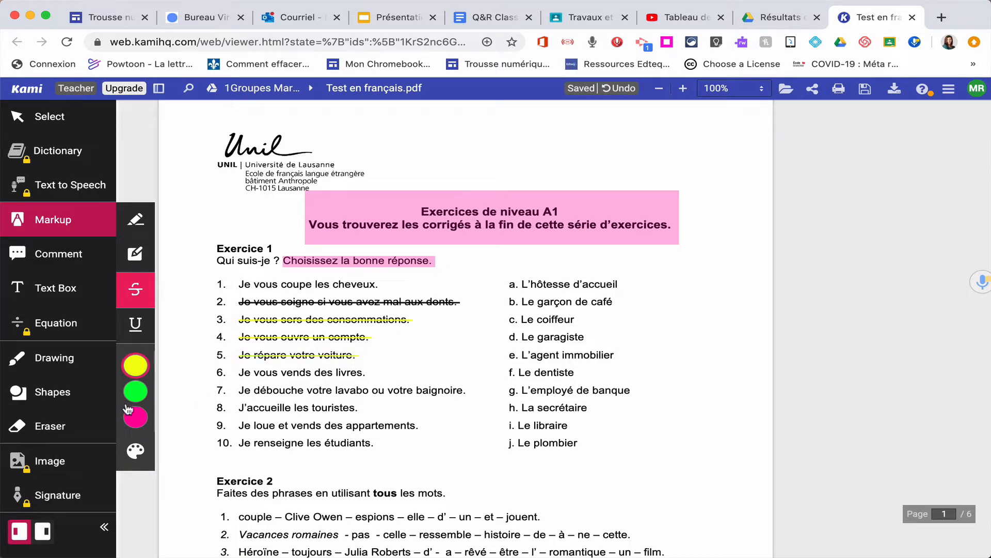
- Set the strikethrough colour to black and strike through sentences 6 and 7 of Exercice 1
click(135, 365)
click(252, 417)
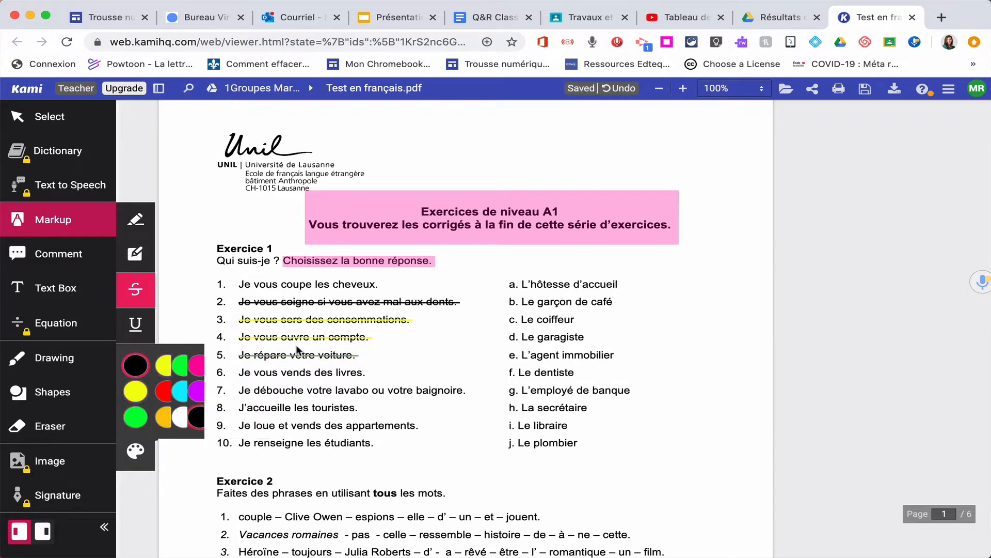
drag(239, 372, 373, 372)
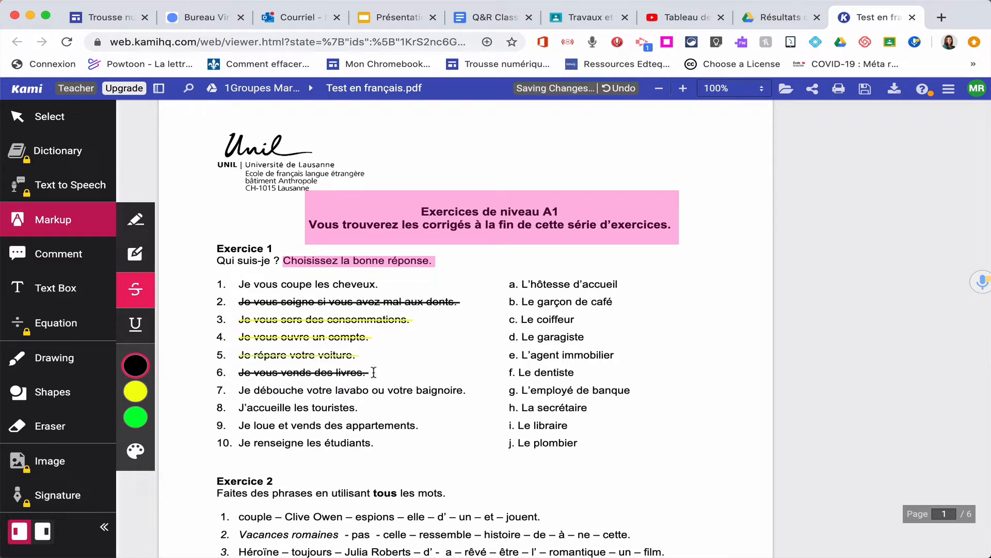
drag(238, 390, 467, 389)
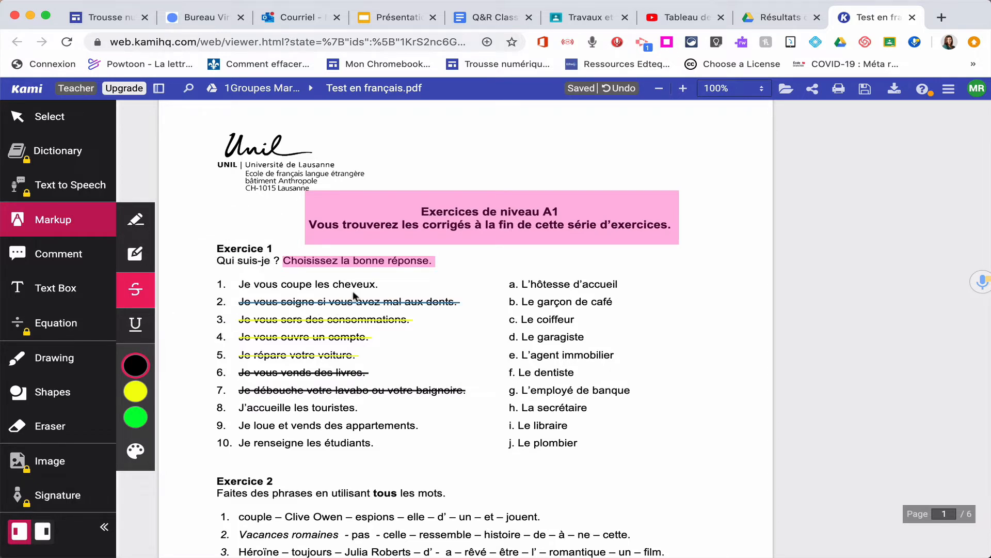
- Attach the comment "Oups!" to the strikethrough on sentence 2 of Exercice 1
click(355, 261)
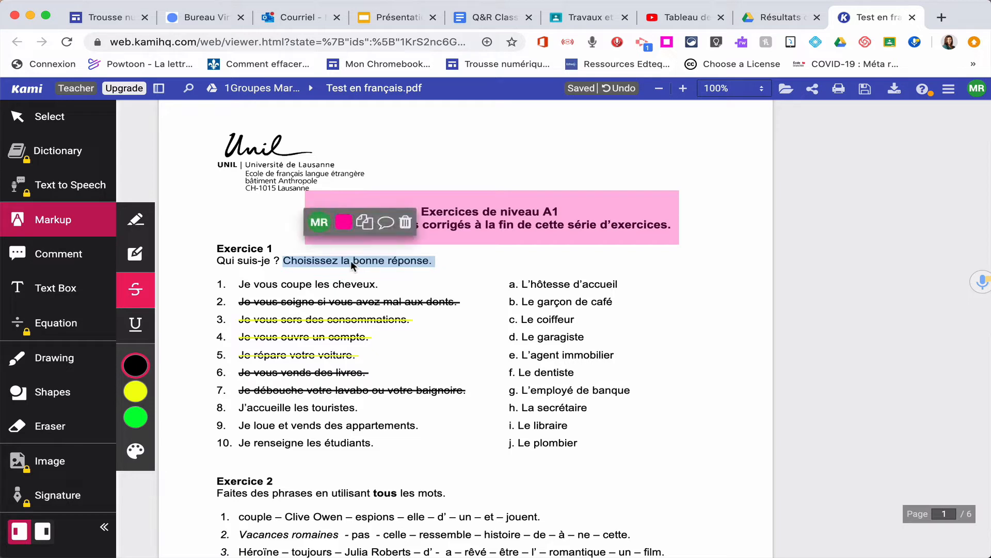
click(332, 303)
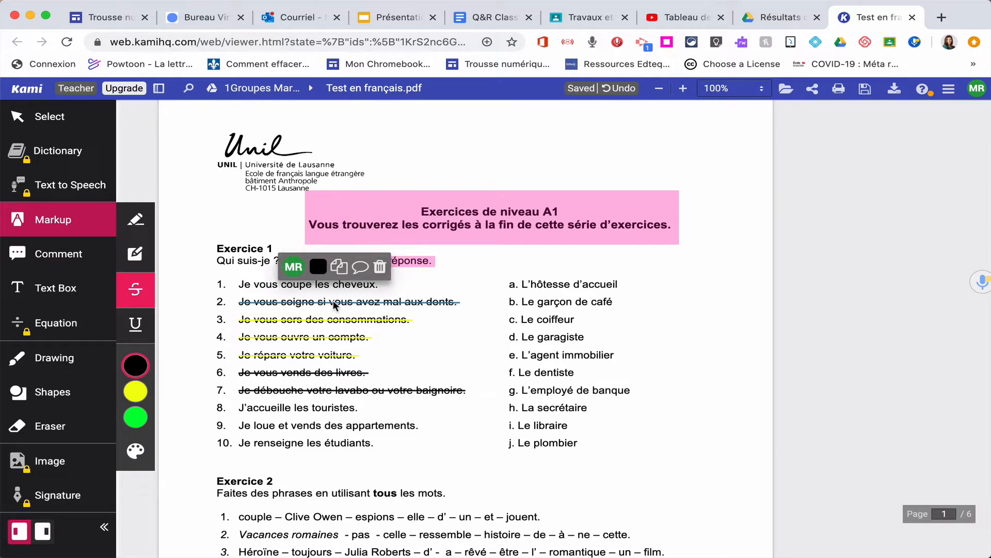
click(361, 269)
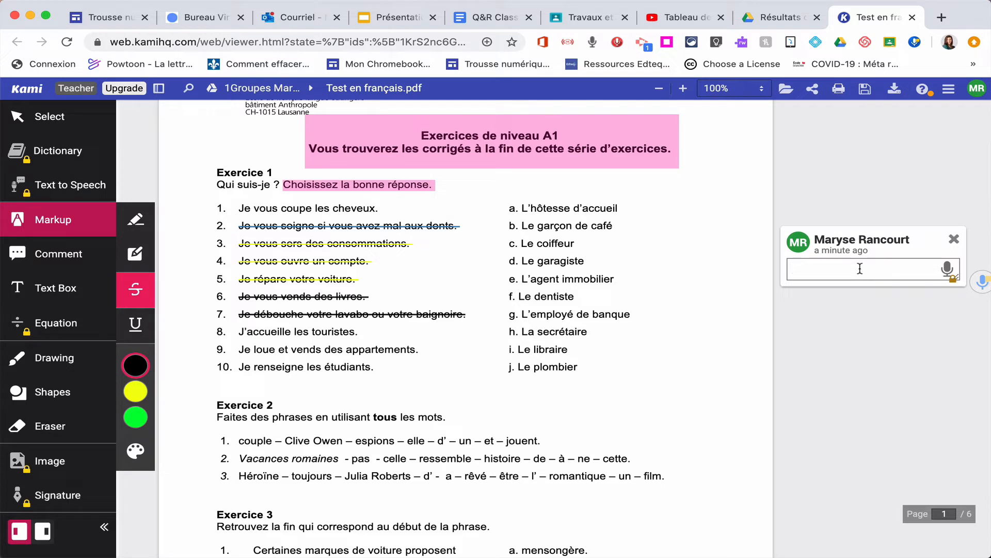
text(Oups!)
- Add a comment reading "Commentaire" in the page margin beside Exercice 2 and colour its marker red
click(59, 257)
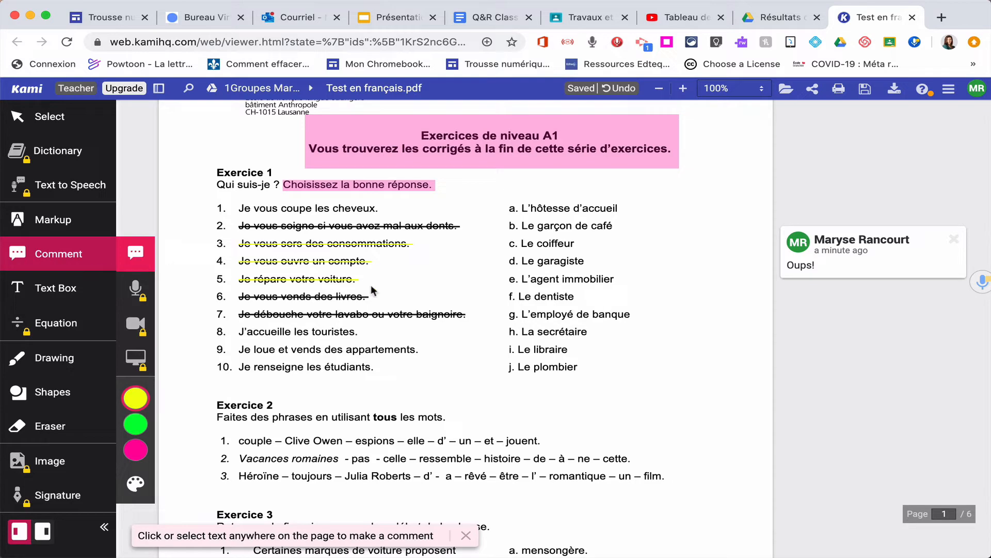
click(745, 411)
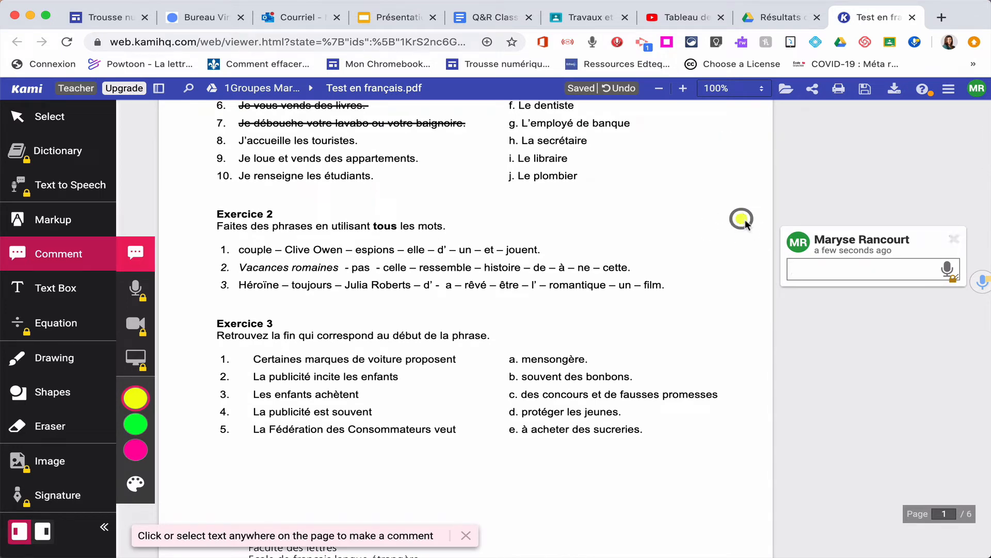
click(713, 194)
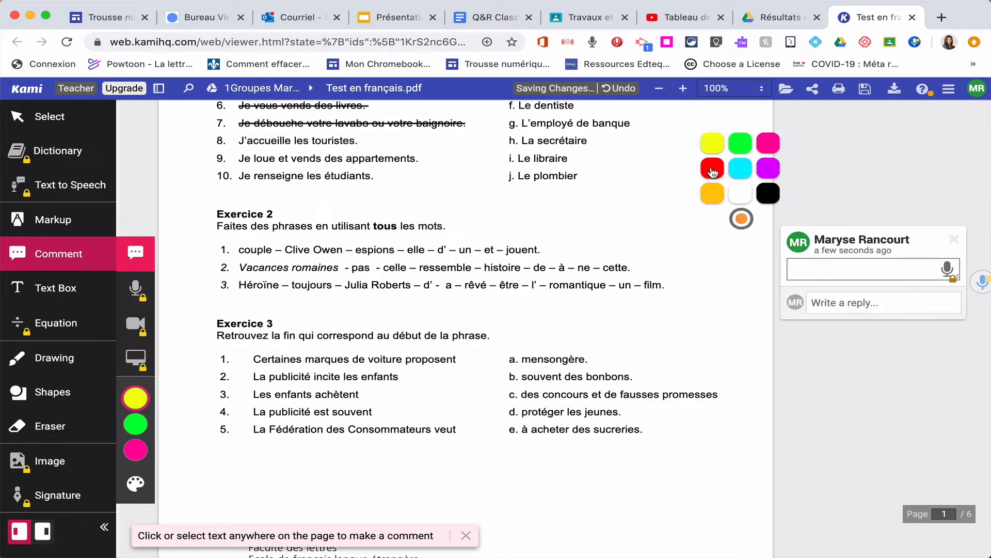
click(712, 172)
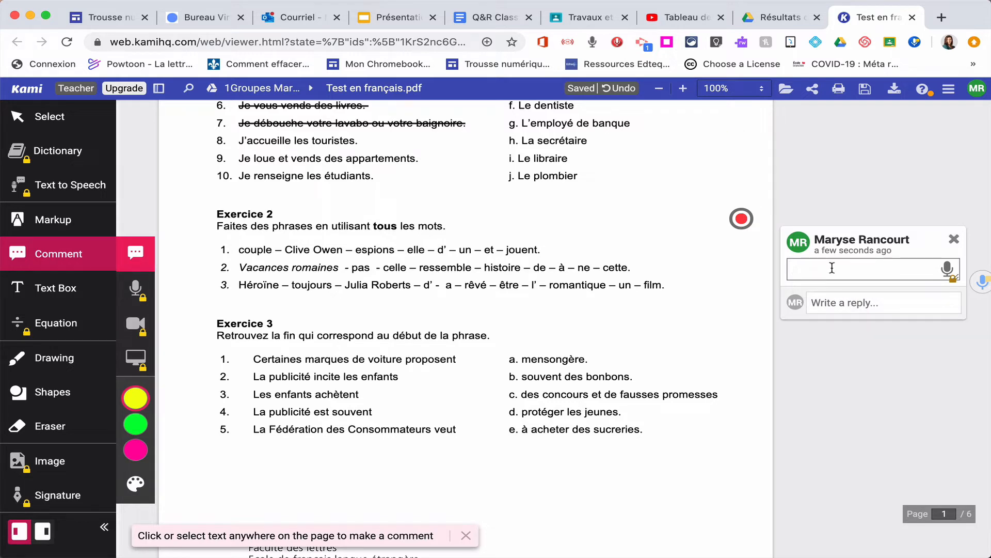
text(Commentaire)
- Place a text box reading "Marseilles" on the first blank of Exercice 4 and nudge it down onto the line
click(58, 289)
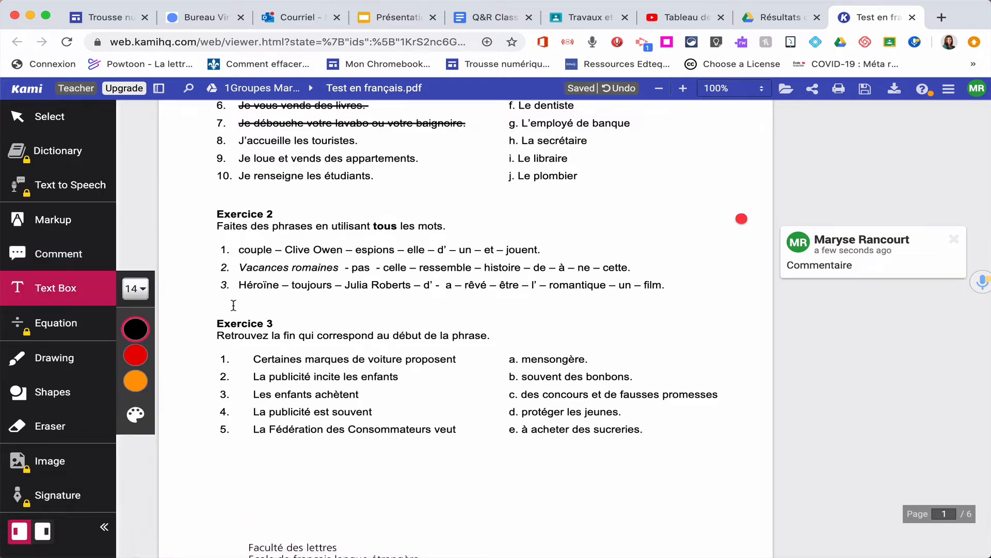
scroll(234, 304, down, 10)
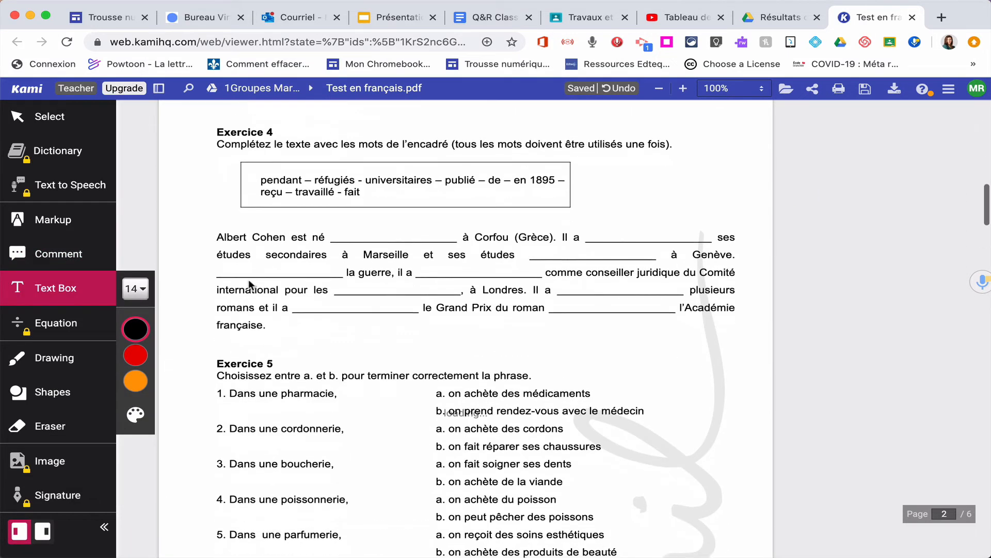
click(249, 279)
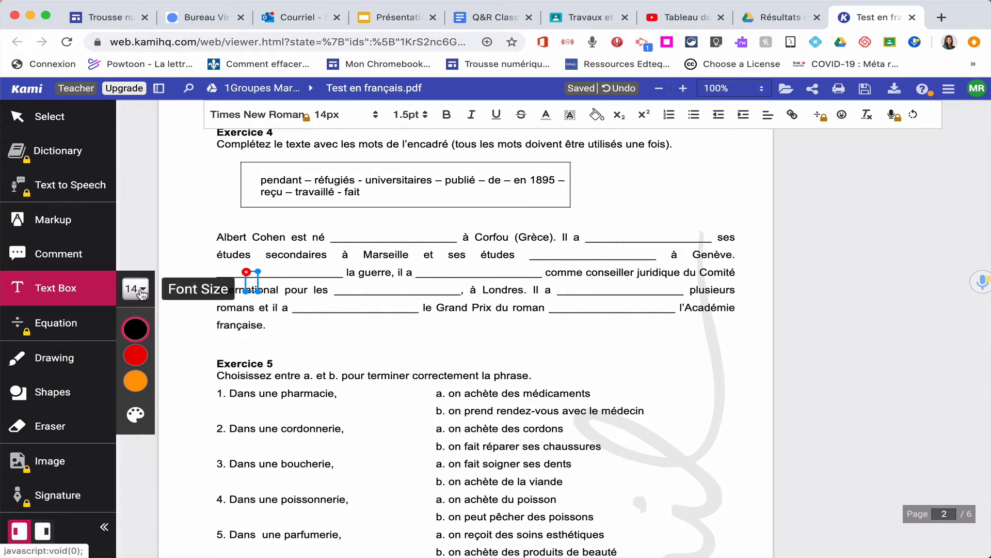
mouse_move(137, 350)
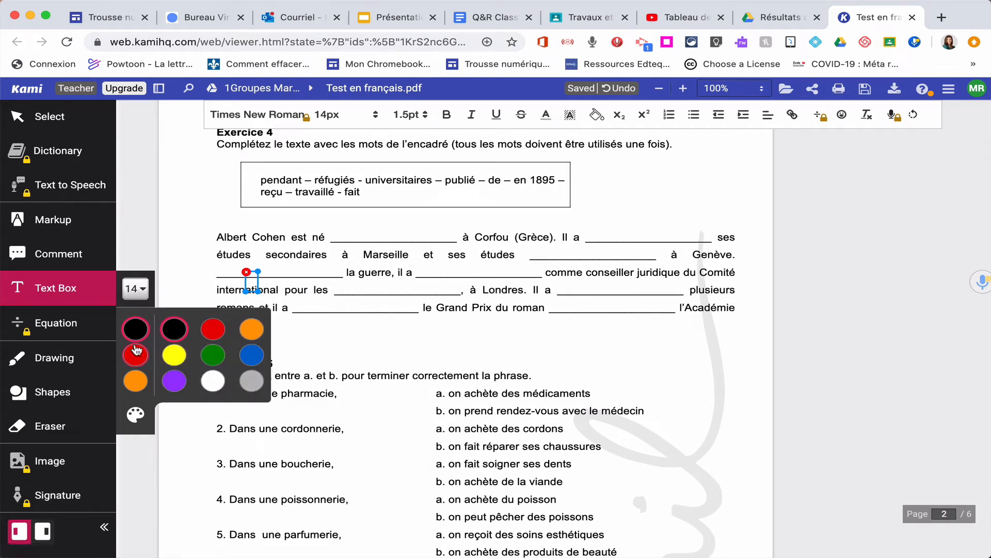
click(362, 235)
click(350, 227)
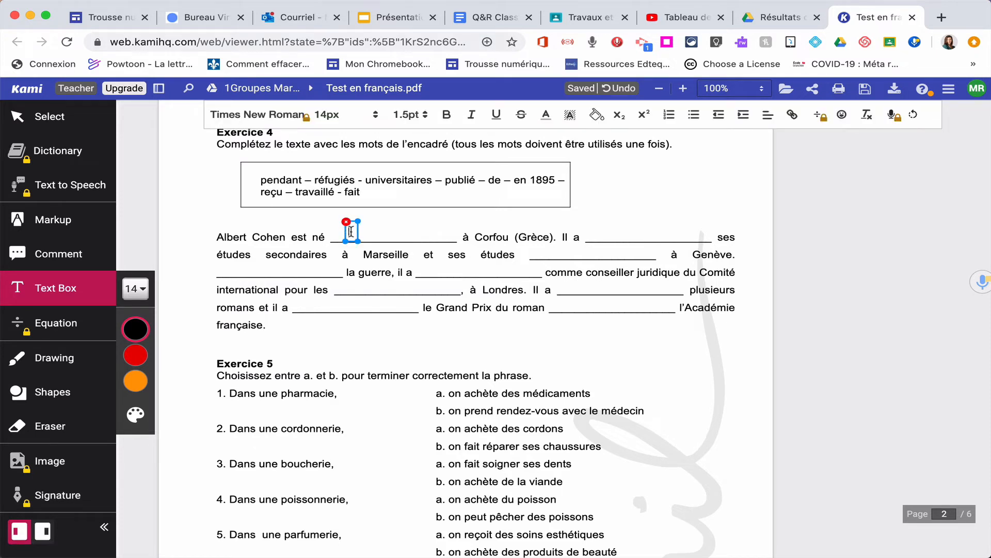
text(Marseilles)
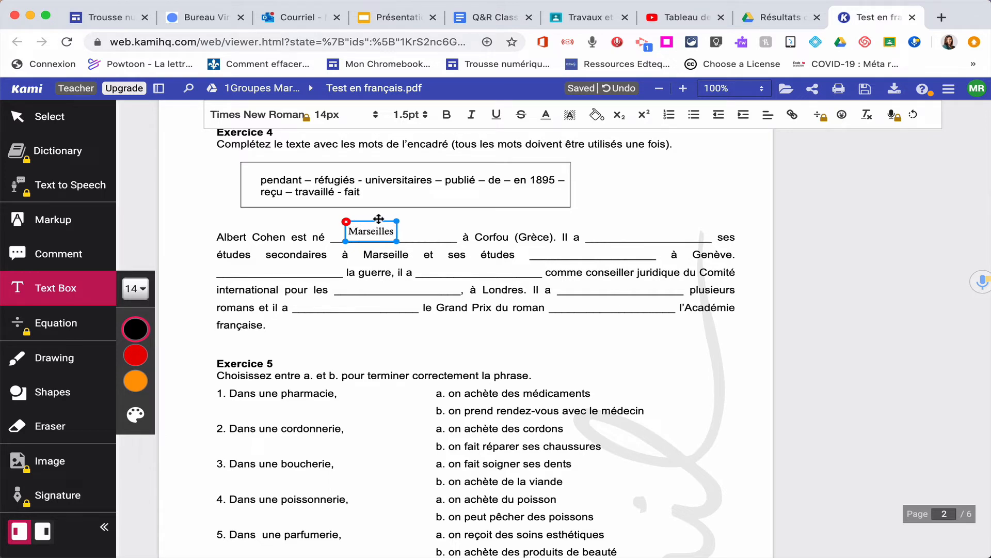
drag(379, 219, 379, 222)
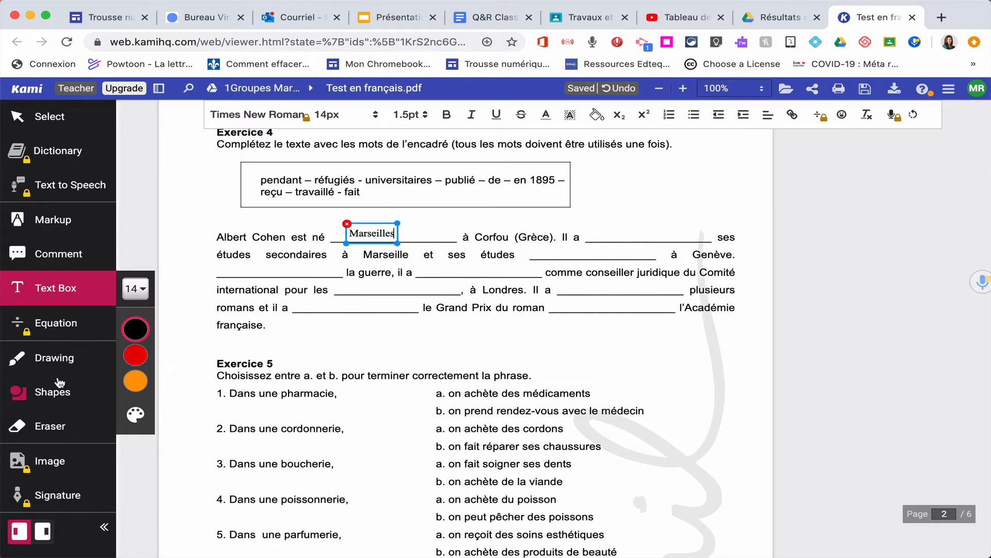
- Draw freehand in orange a circle around the "a" before the second blank of Exercice 4 and a curved arrow above answer 1a of Exercice 5
click(53, 362)
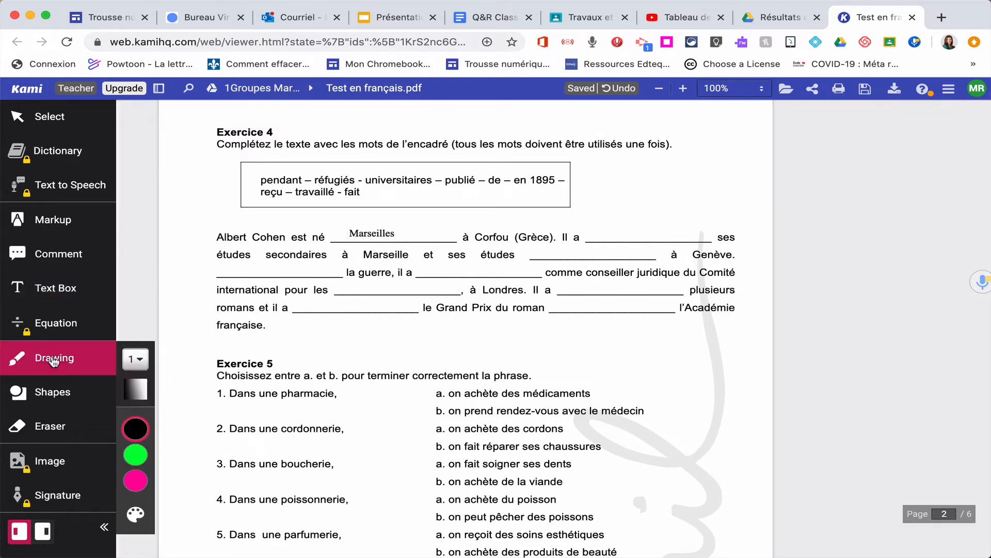
click(135, 359)
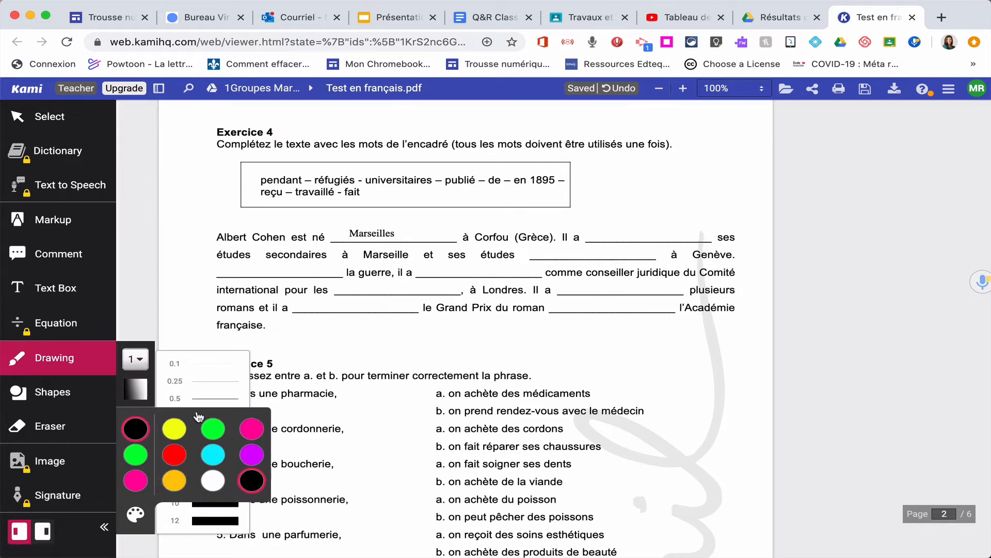
mouse_move(135, 429)
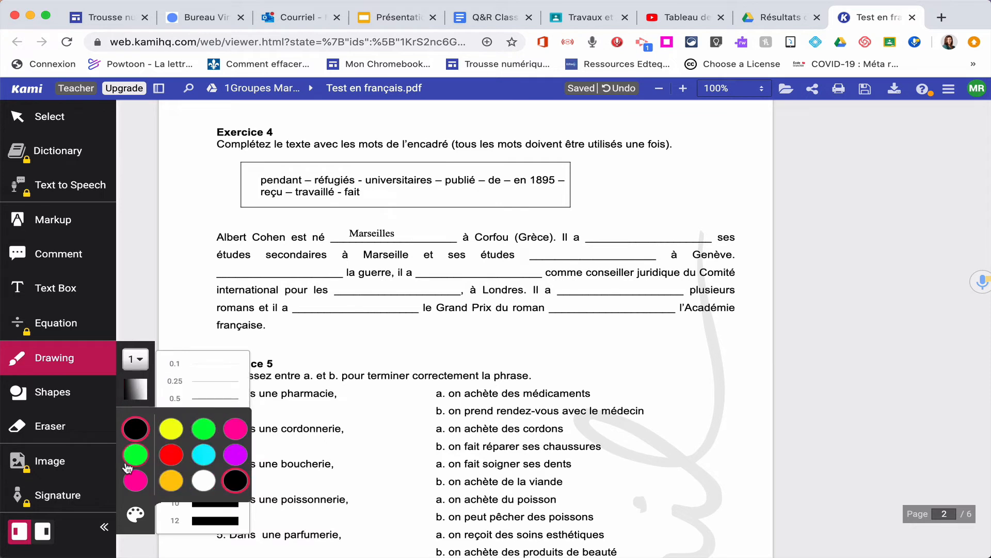
click(174, 479)
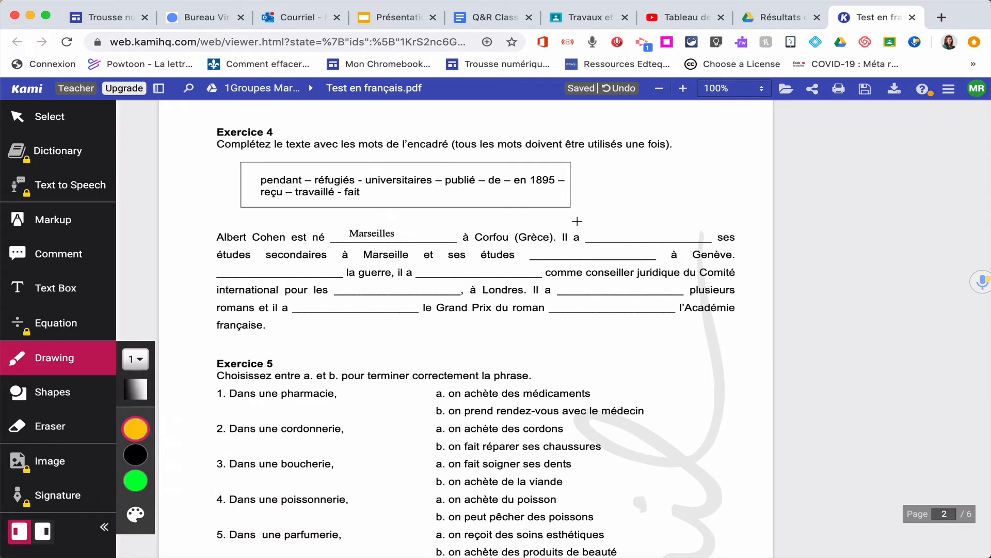
mouse_move(577, 221)
mouse_down()
mouse_move(569, 240)
mouse_move(585, 228)
mouse_up()
mouse_move(511, 384)
mouse_down()
mouse_move(559, 363)
mouse_move(581, 376)
mouse_up()
- Insert a small and a large black triangle shape with line thickness 2 over the start of Exercice 5
click(57, 395)
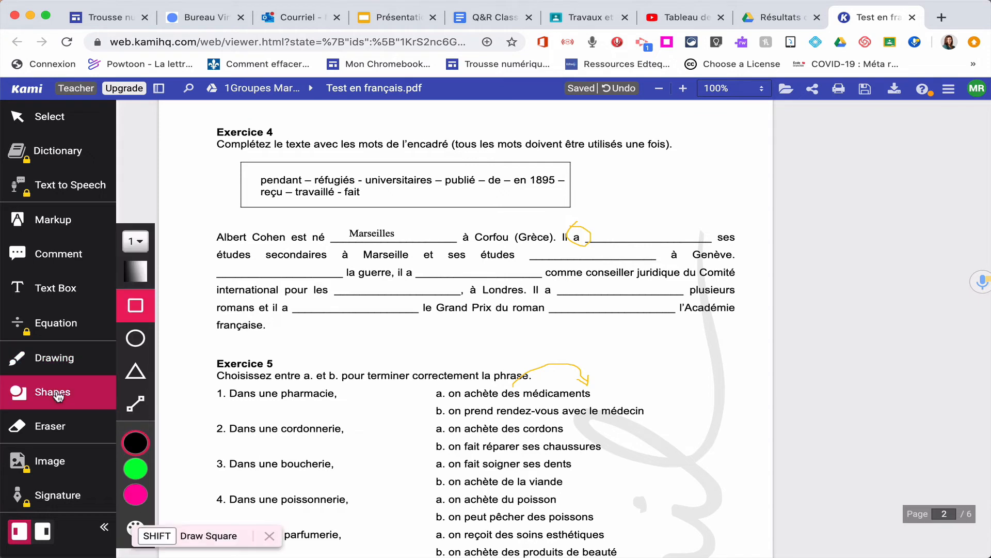
click(136, 242)
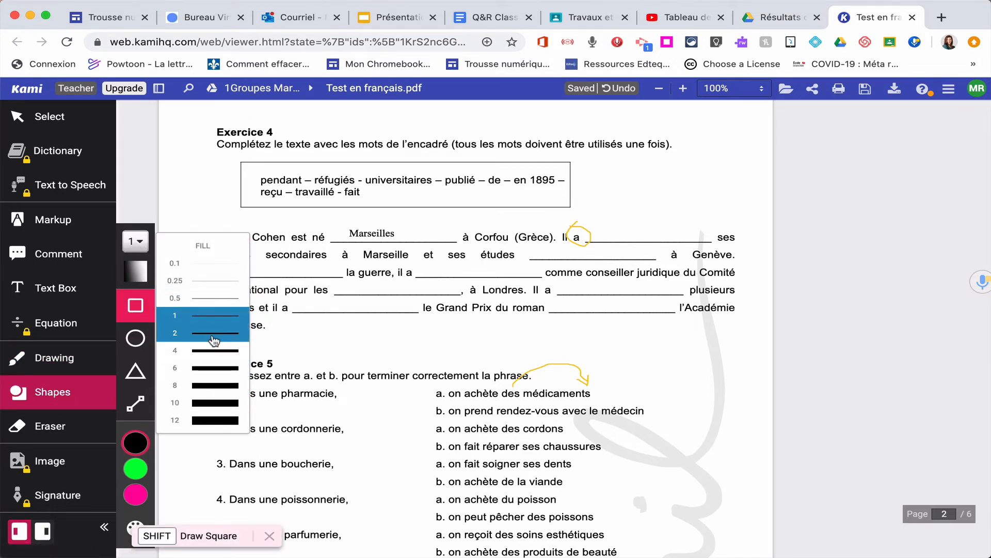
click(213, 339)
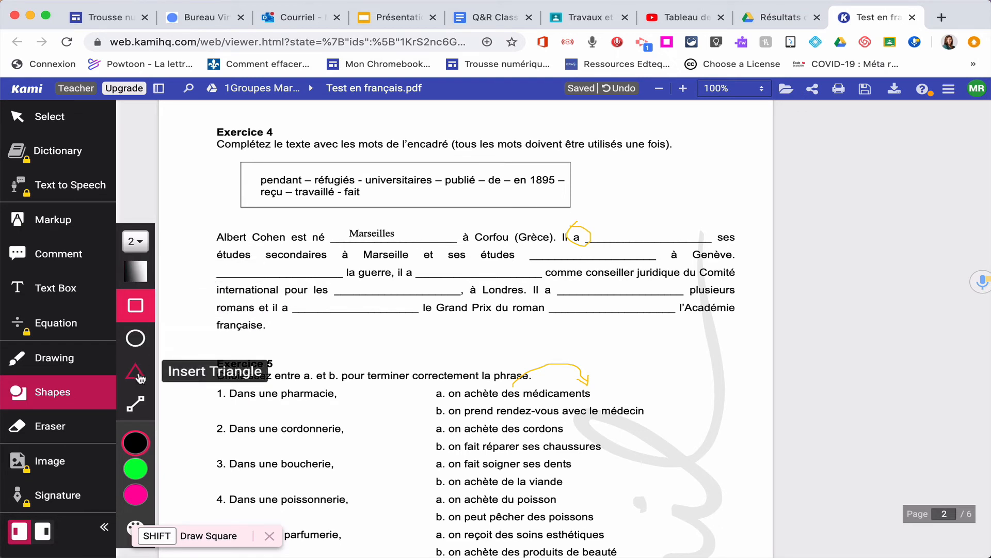
click(136, 407)
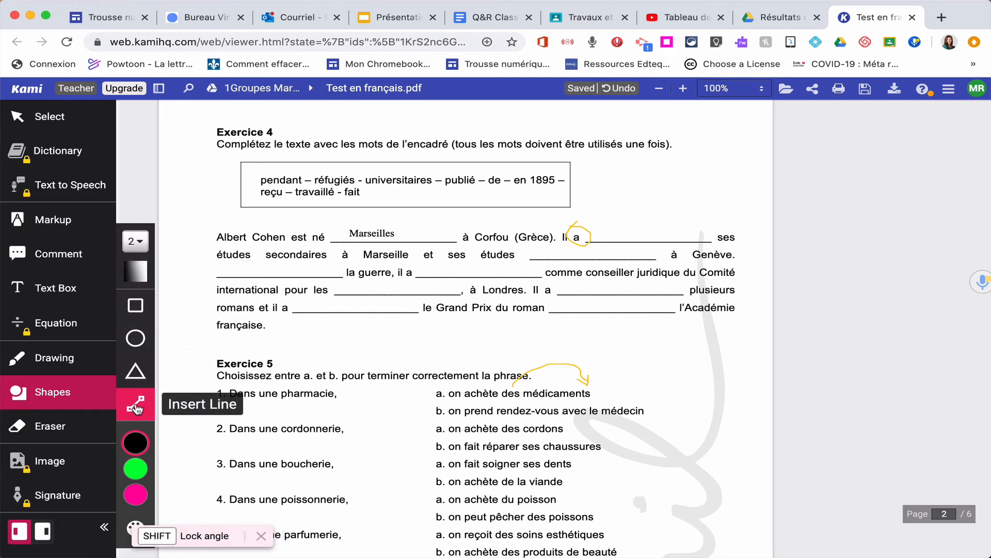
click(135, 372)
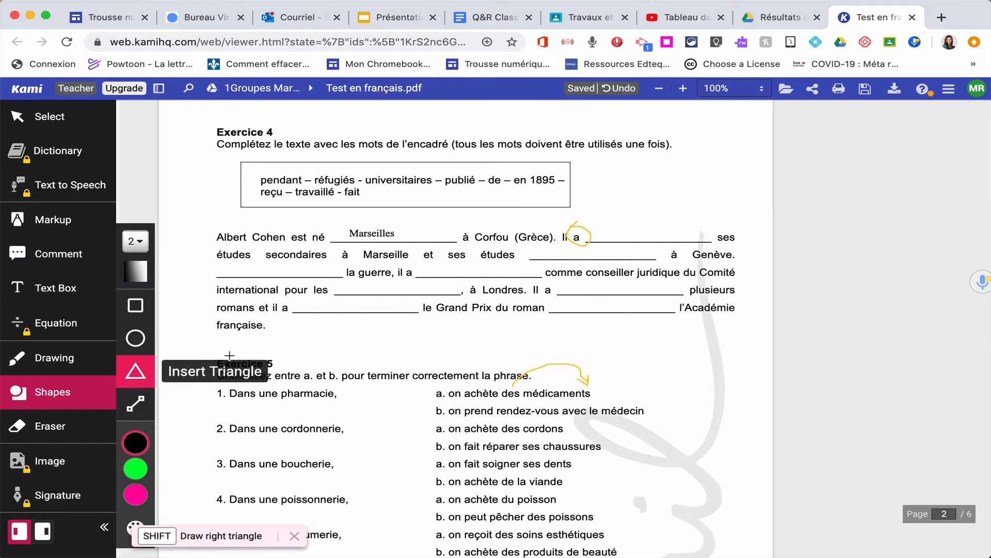
drag(356, 342, 461, 414)
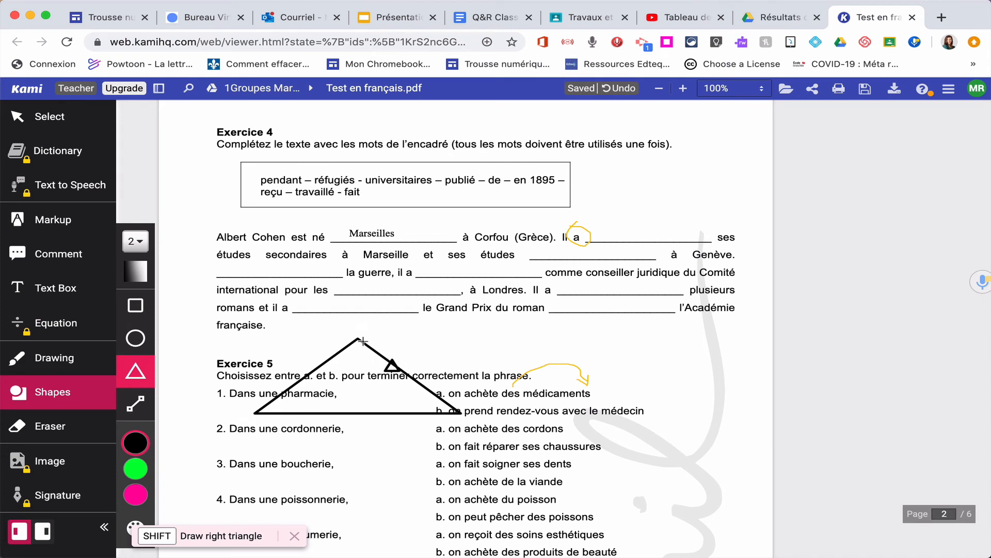
- Erase the freehand circle in Exercice 4 and the curved arrow in Exercice 5
click(50, 430)
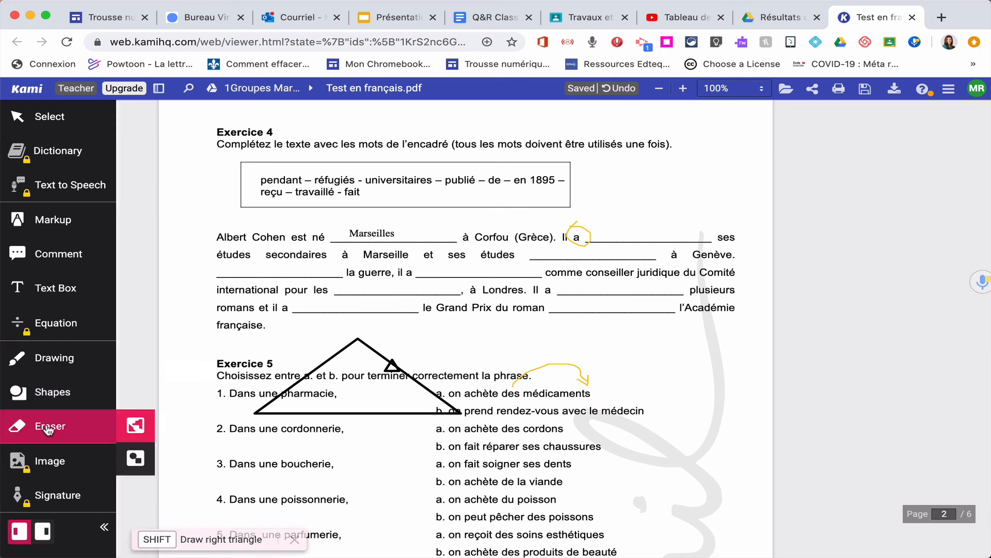
click(137, 425)
click(571, 227)
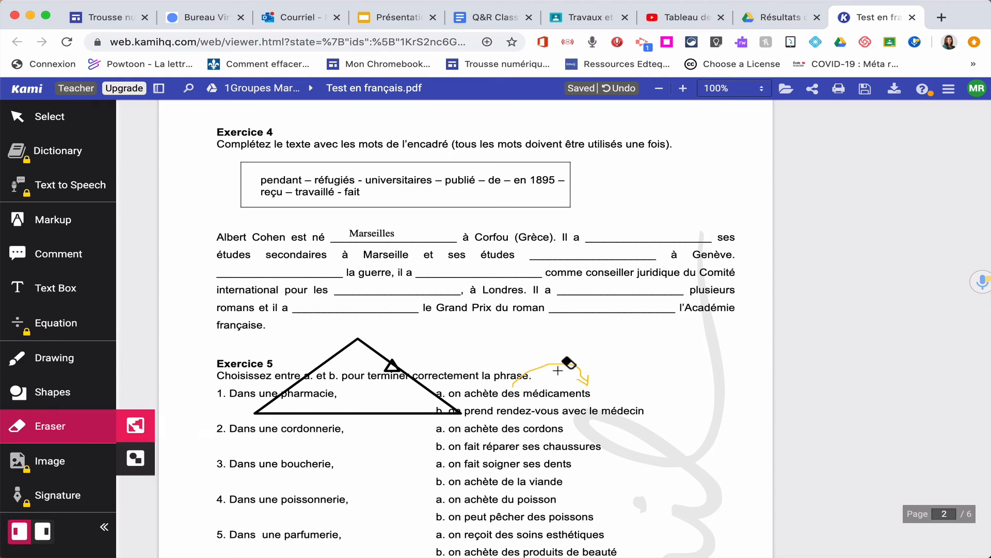
drag(573, 348, 563, 383)
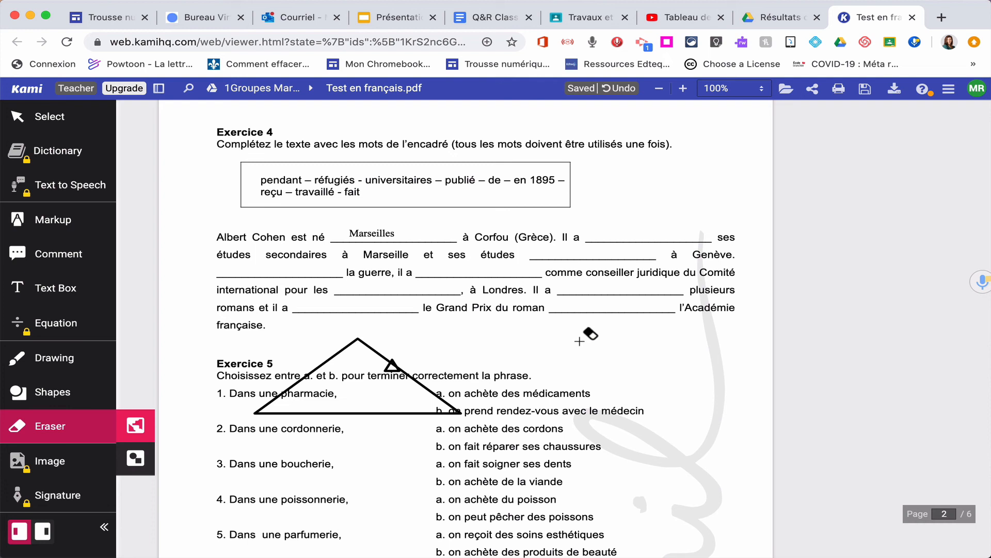
- Set the eraser to remove shapes and erase the large and small triangles over Exercice 5
click(135, 458)
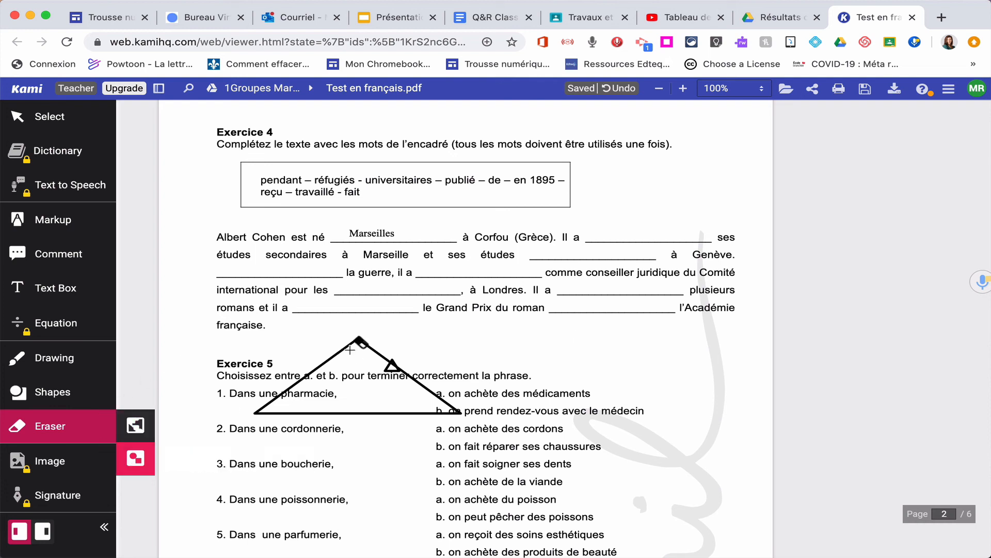
drag(376, 340, 342, 359)
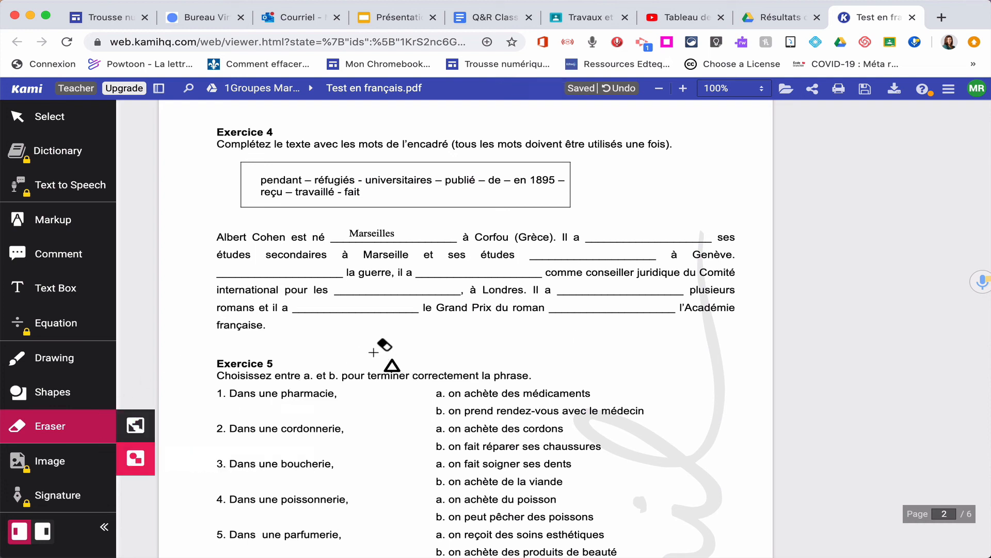
click(393, 365)
- Switch to the Google Drive preview of Test en français.pdf
click(754, 22)
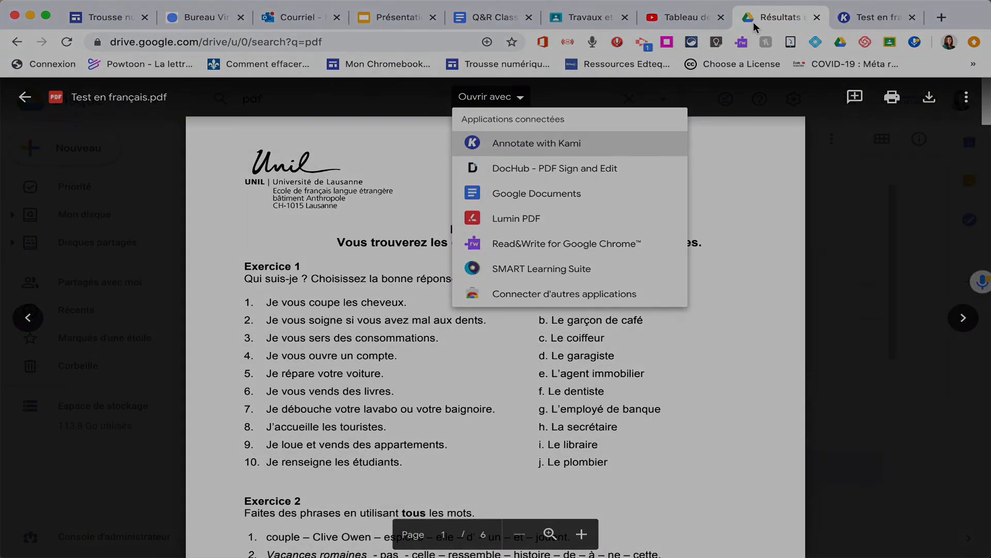